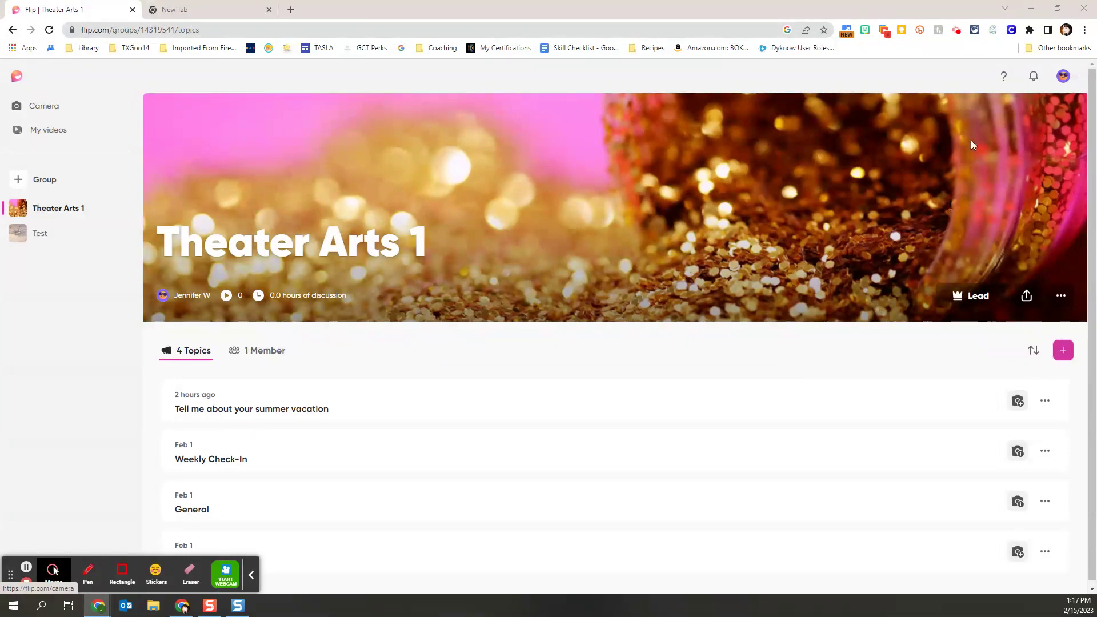
Go to Discovery from the profile menu and scroll down to the Browse Subjects categories
click(1066, 81)
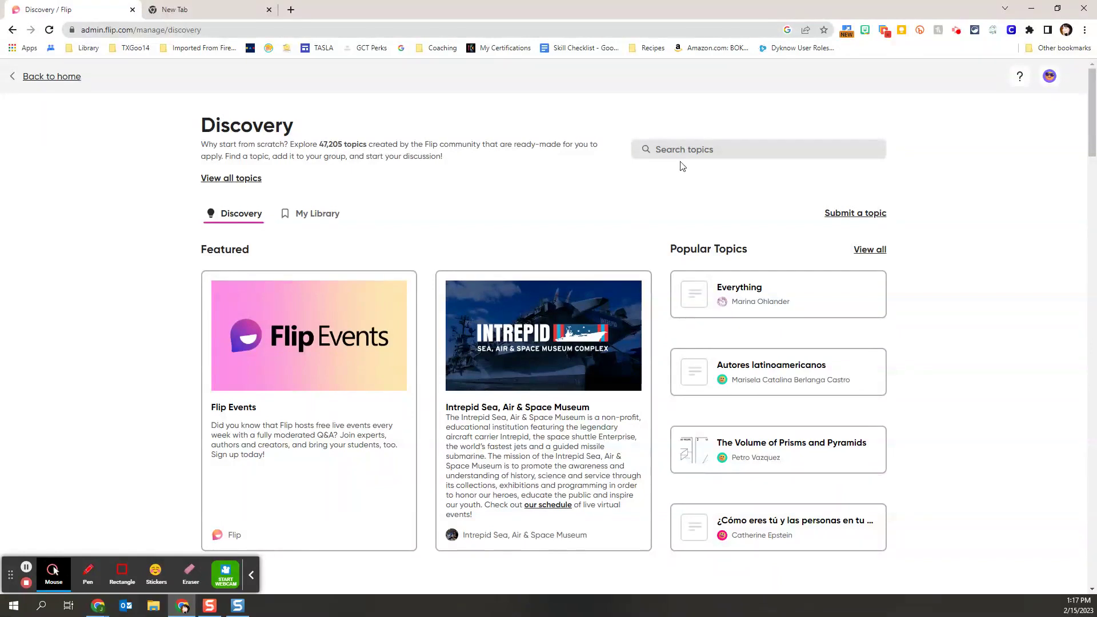
scroll(661, 282, down, 1)
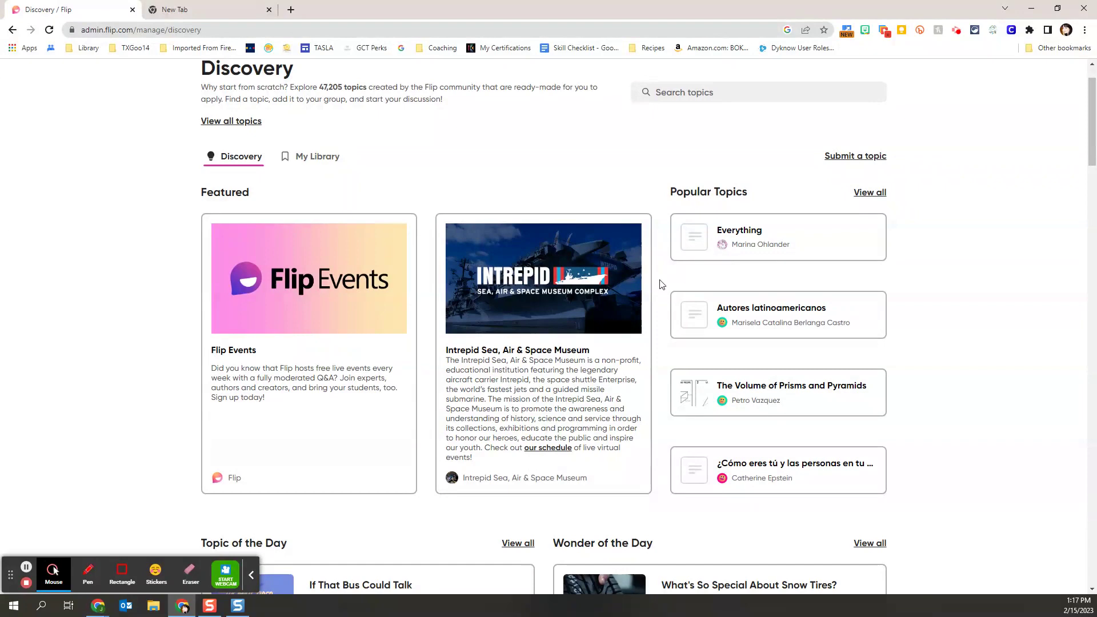
scroll(665, 298, down, 4)
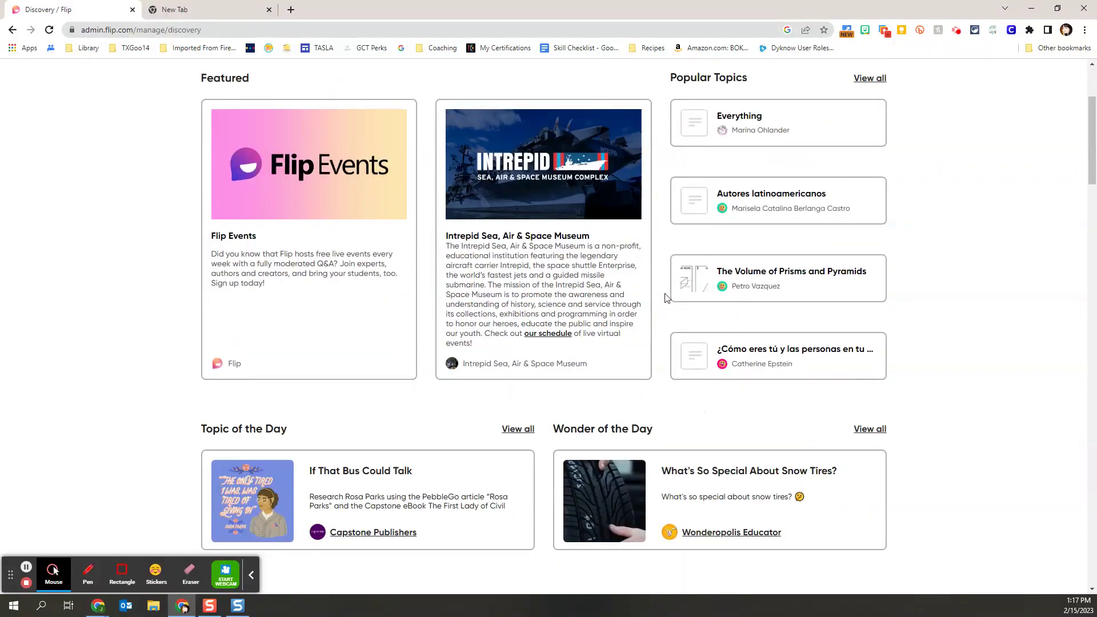
scroll(667, 298, down, 2)
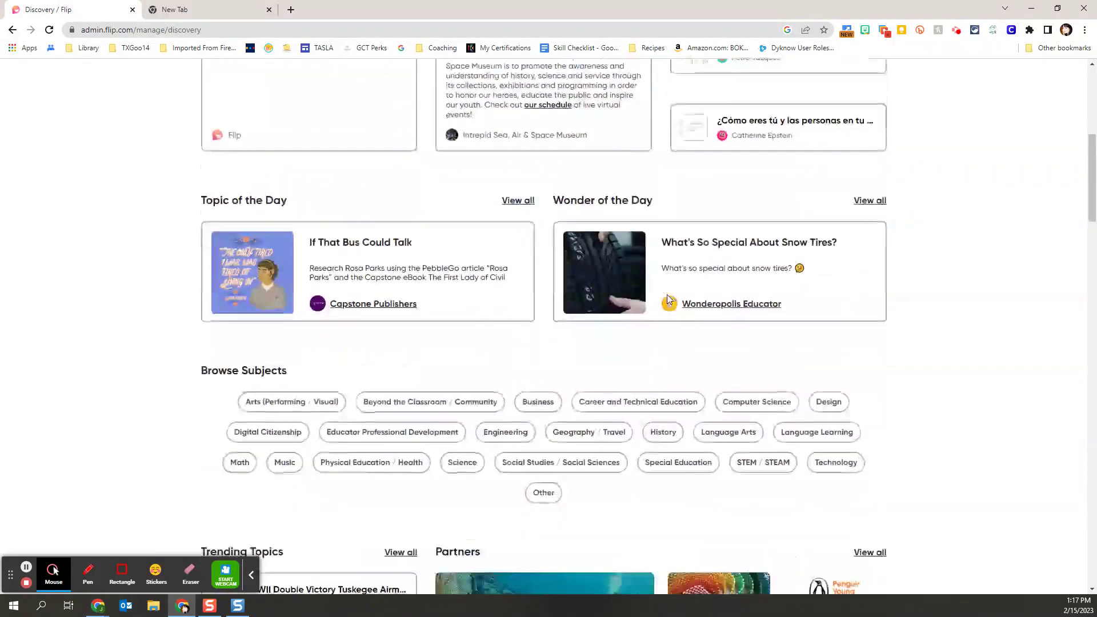
scroll(512, 388, down, 1)
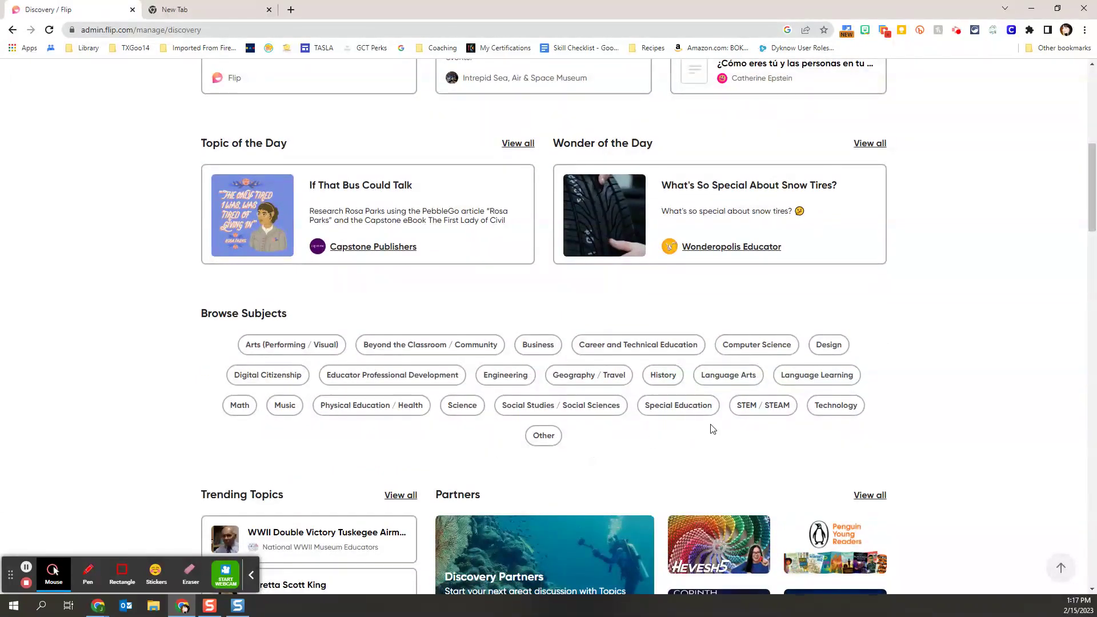
Filter Discovery topics to STEM / STEAM and the Middle School (ages 11-13) community, giving 265 topics
click(761, 406)
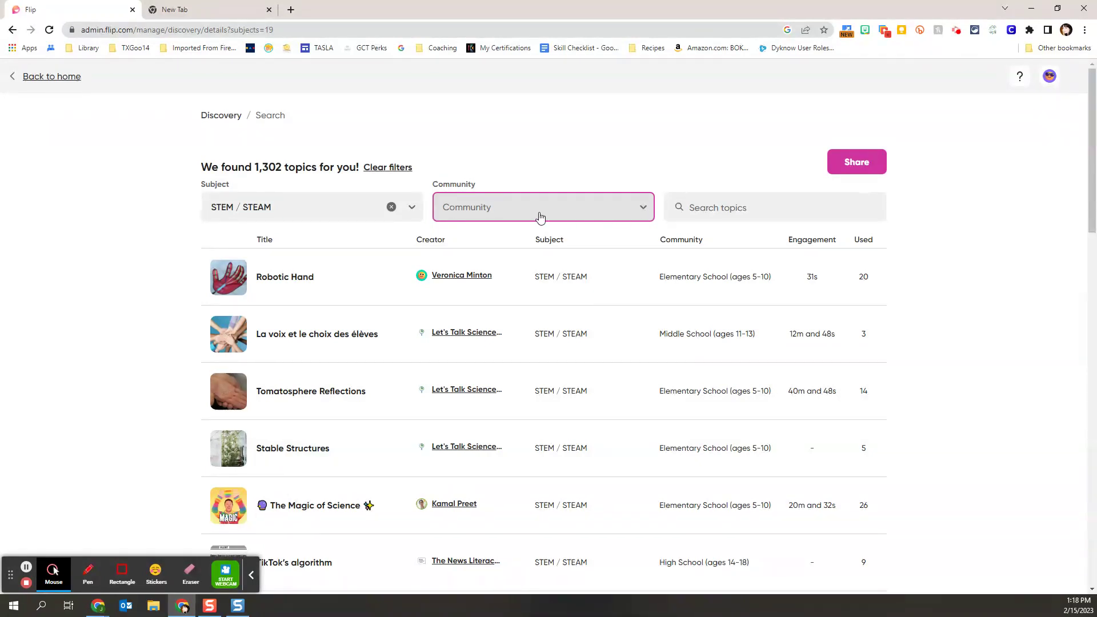
click(645, 215)
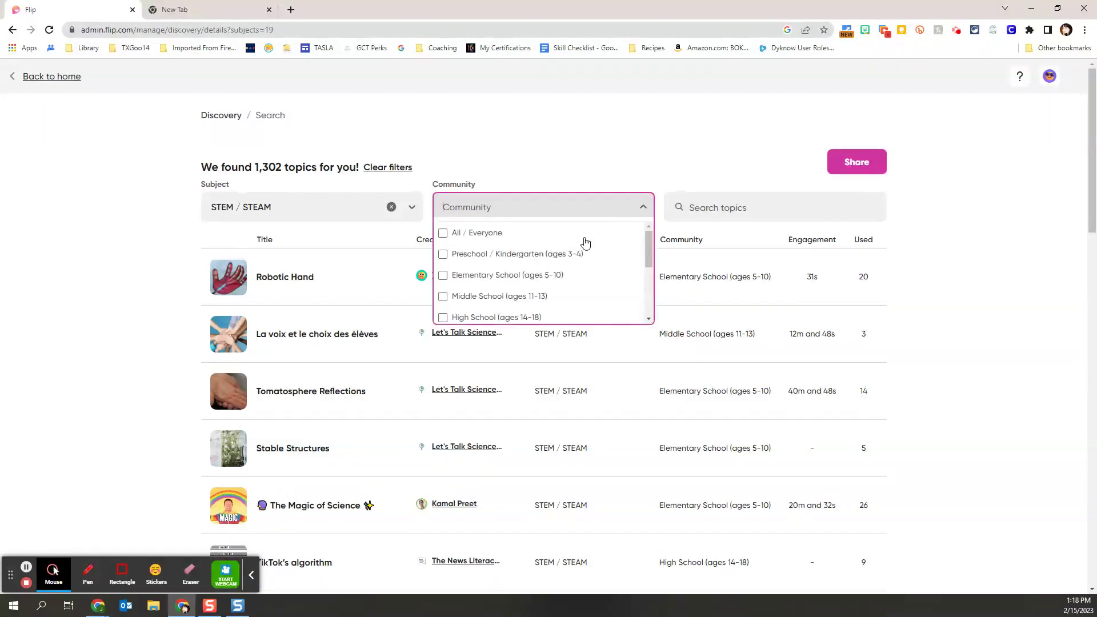
click(443, 297)
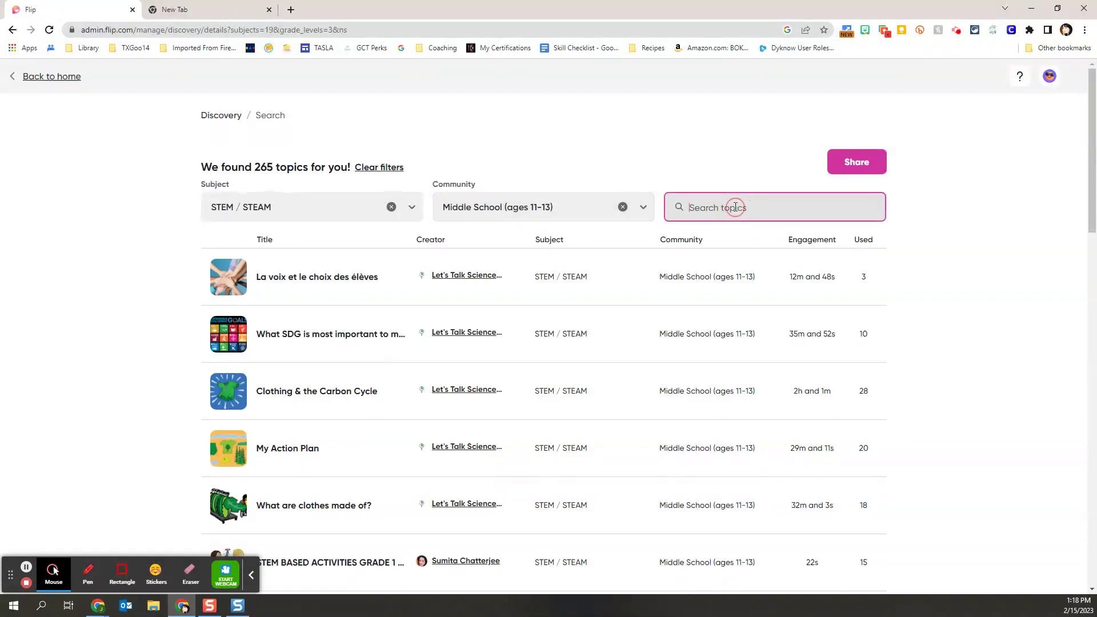
Search the filtered topics for 'clothes' and scroll through the 7 matching results
text(dloth)
text(es)
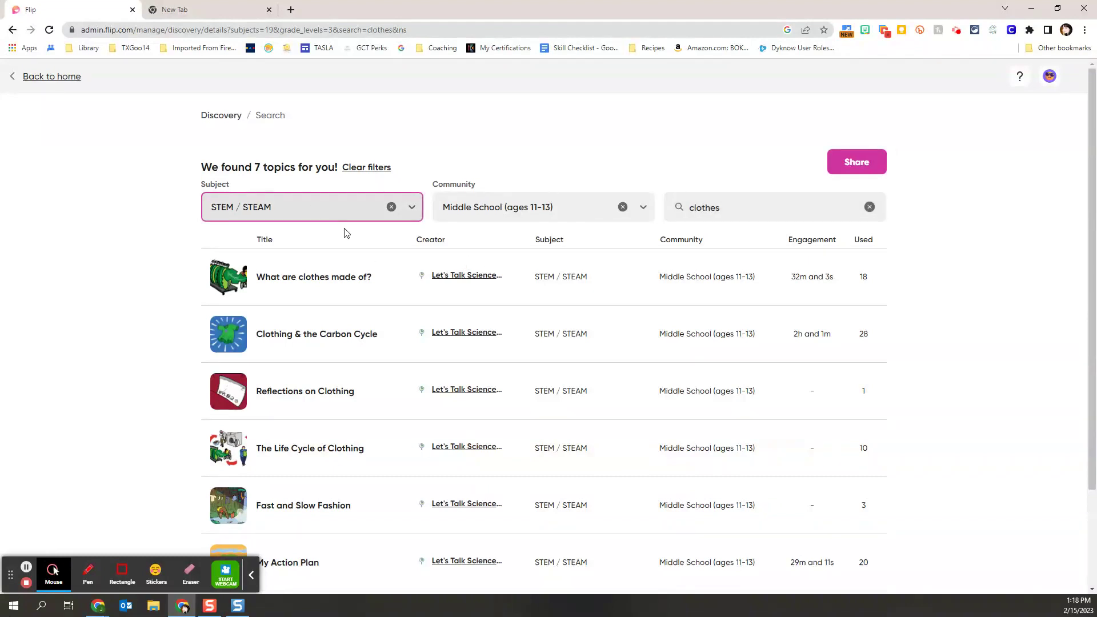
scroll(382, 284, down, 1)
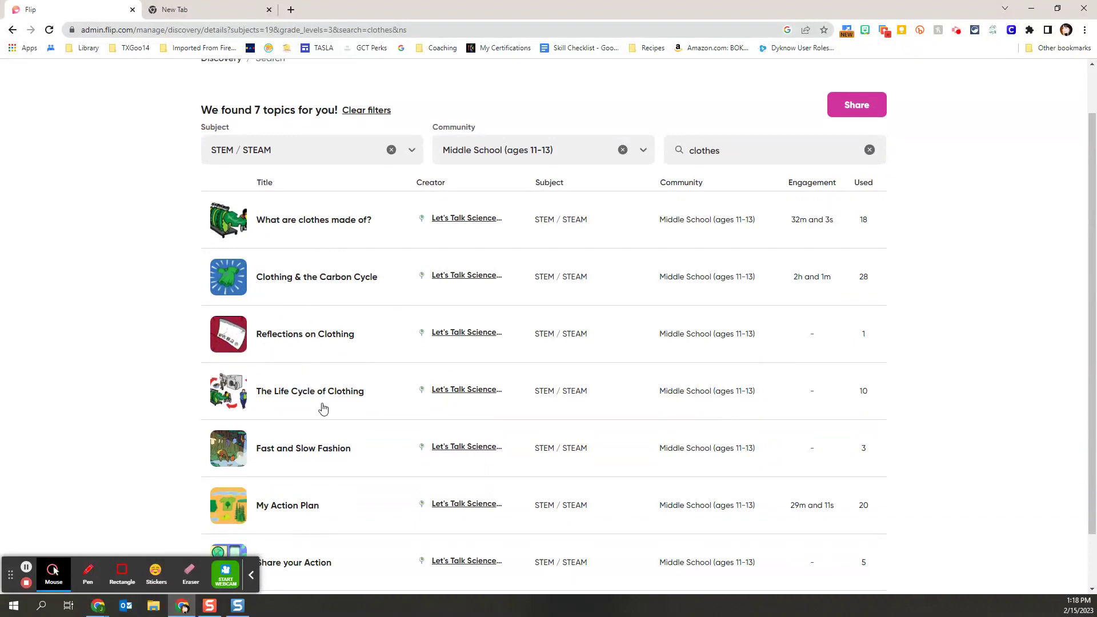
scroll(323, 408, down, 1)
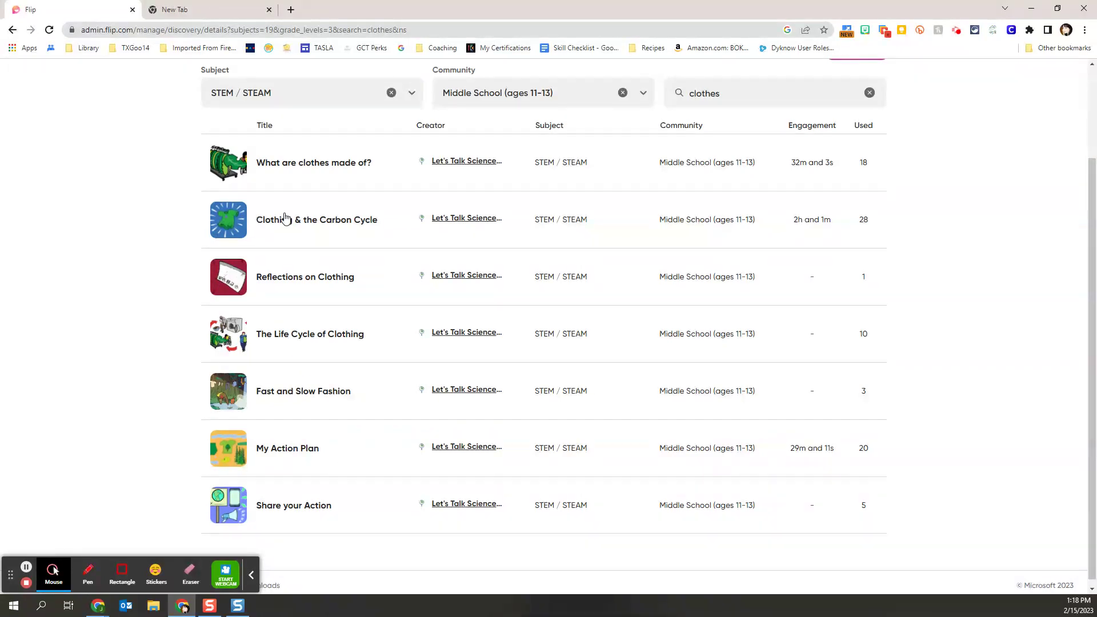
Open the Clothing & the Carbon Cycle topic details and scroll through its description
click(345, 226)
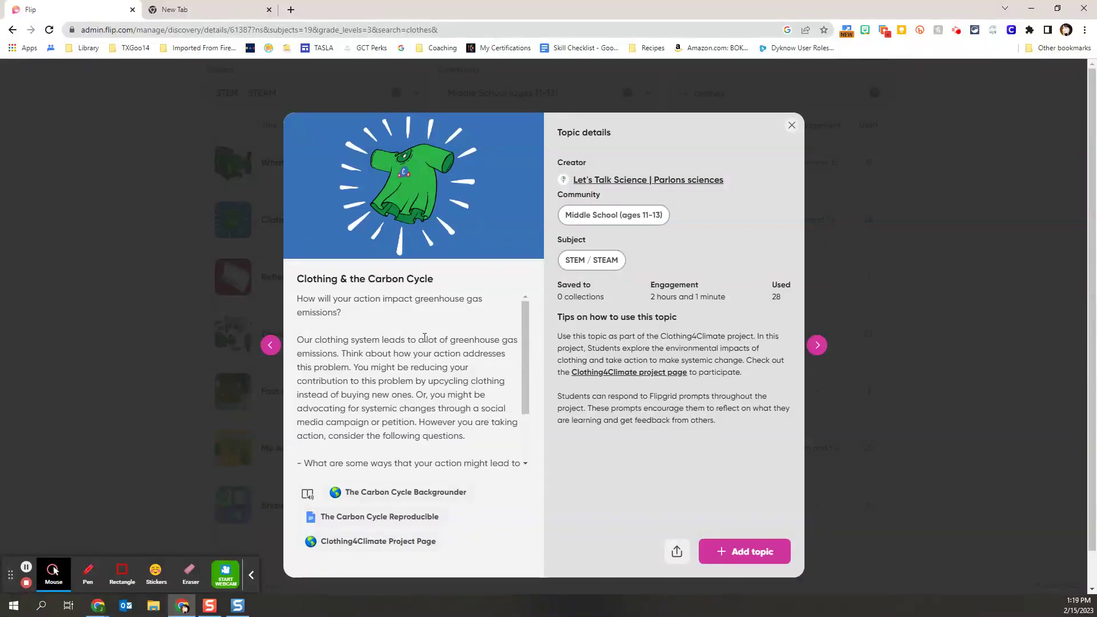
scroll(412, 406, down, 2)
scroll(412, 406, down, 3)
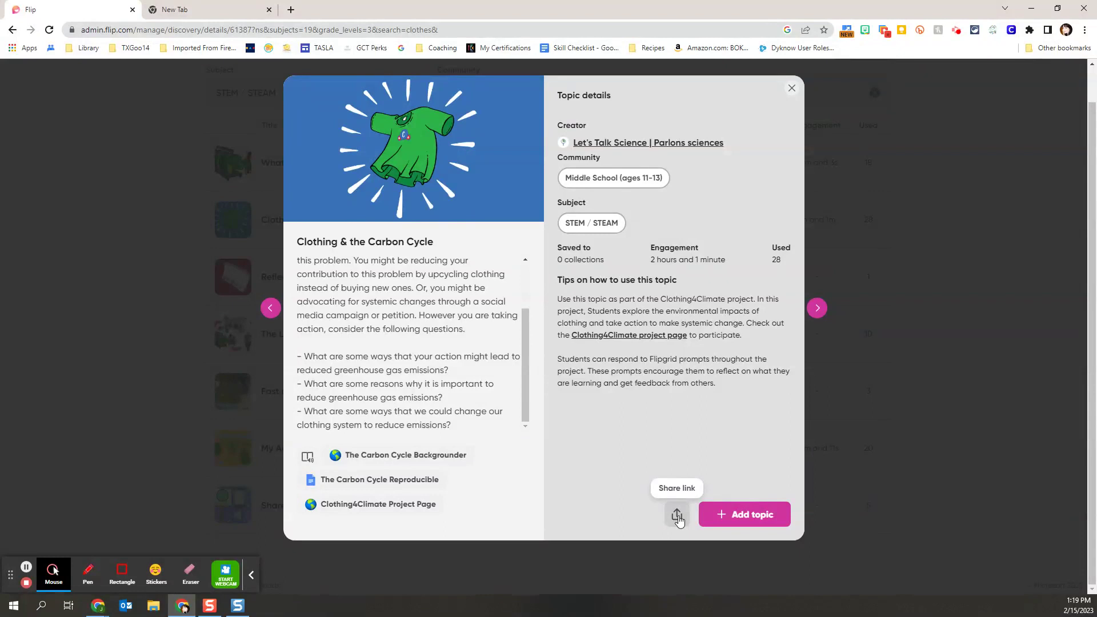
click(675, 516)
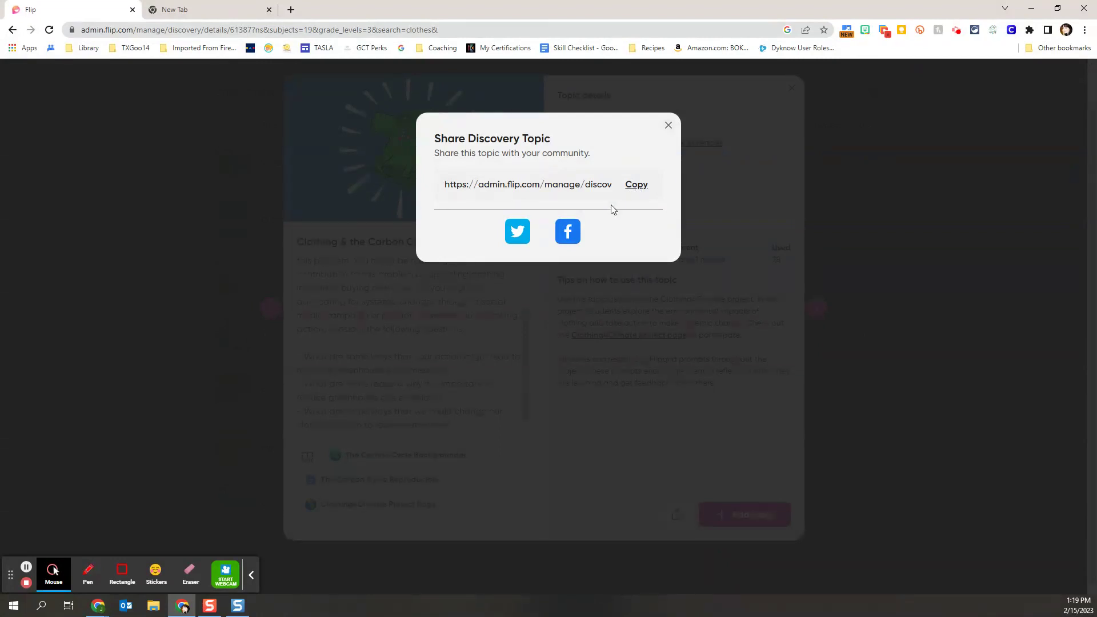
click(668, 125)
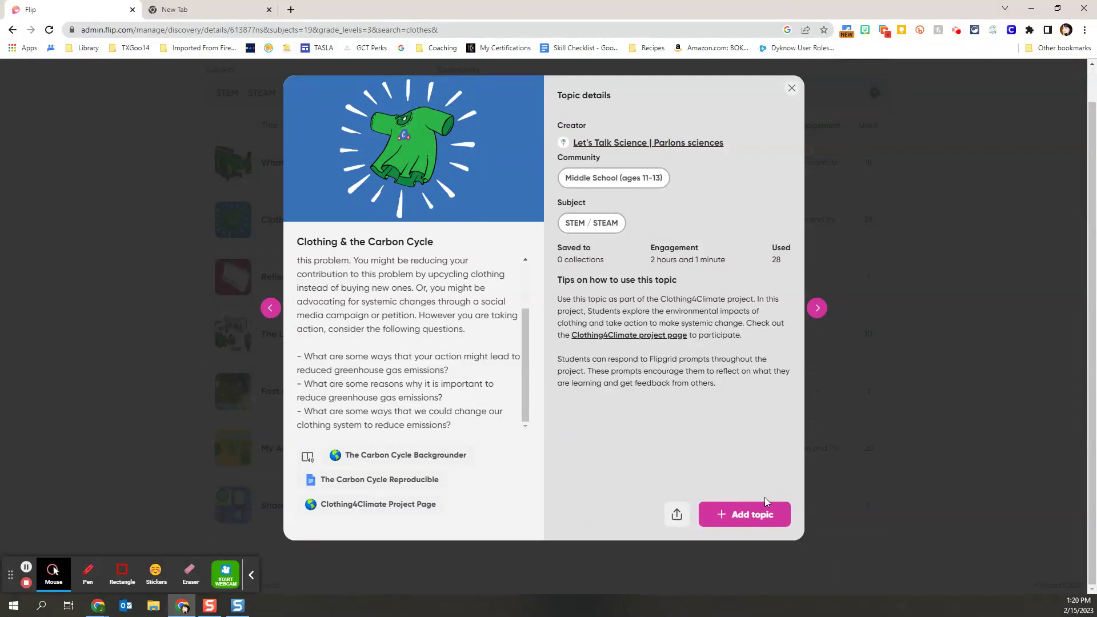
Save Clothing & the Carbon Cycle for later in the Makerspace collection, then close its details
click(747, 524)
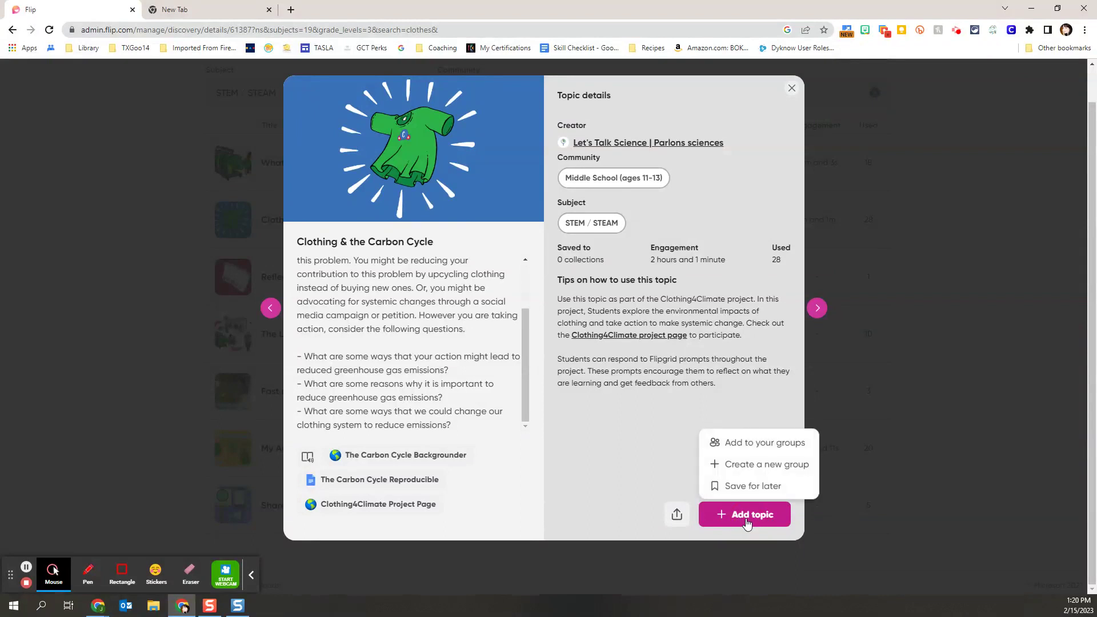
click(740, 488)
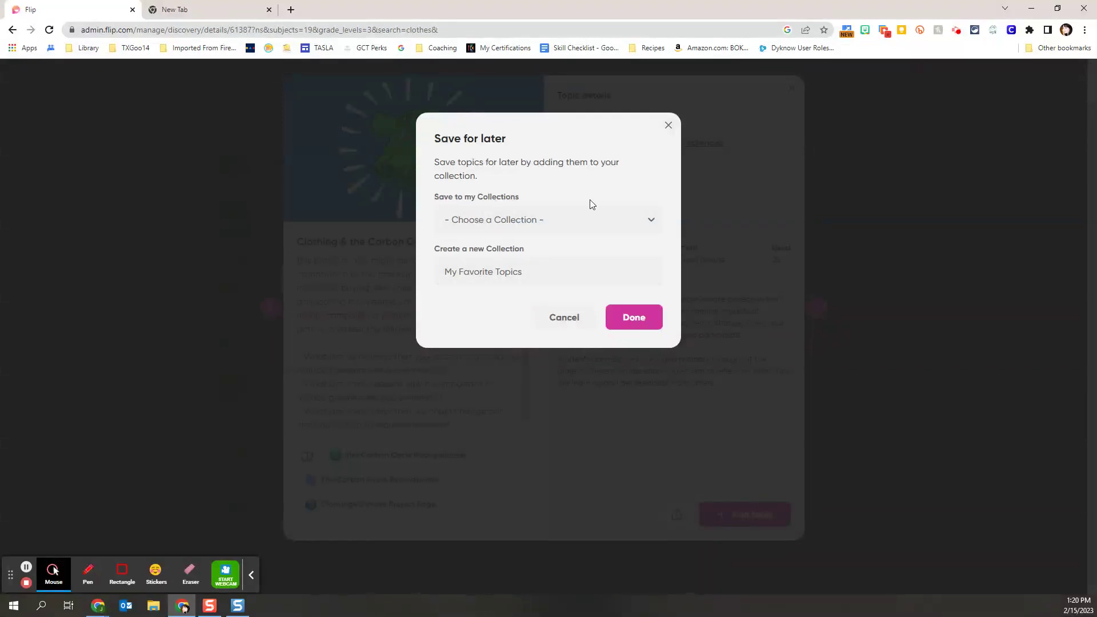
click(648, 226)
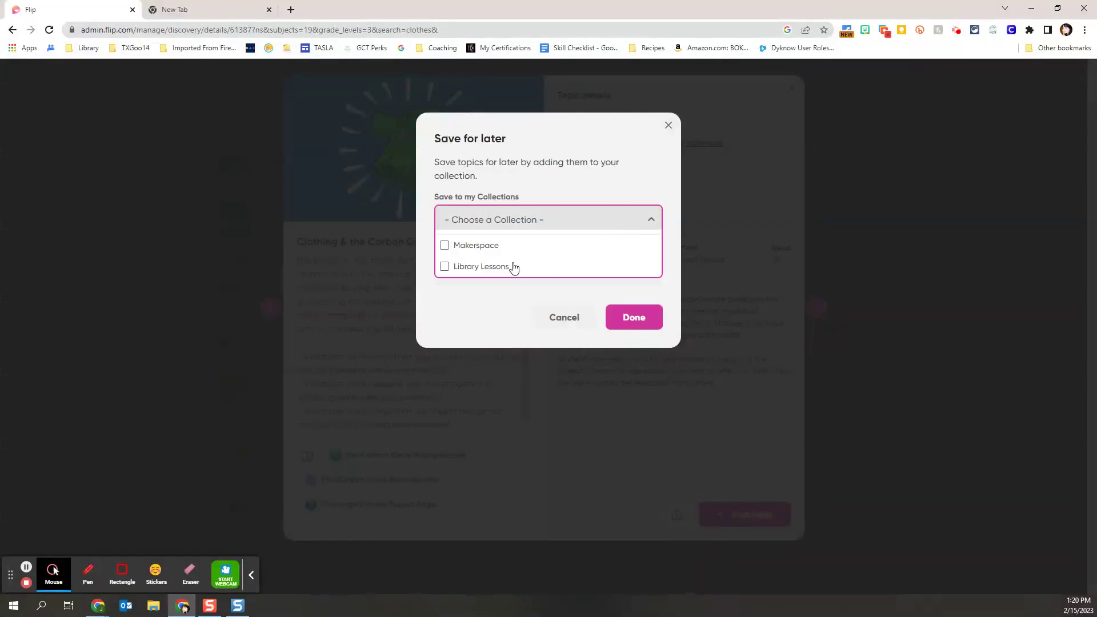
click(445, 247)
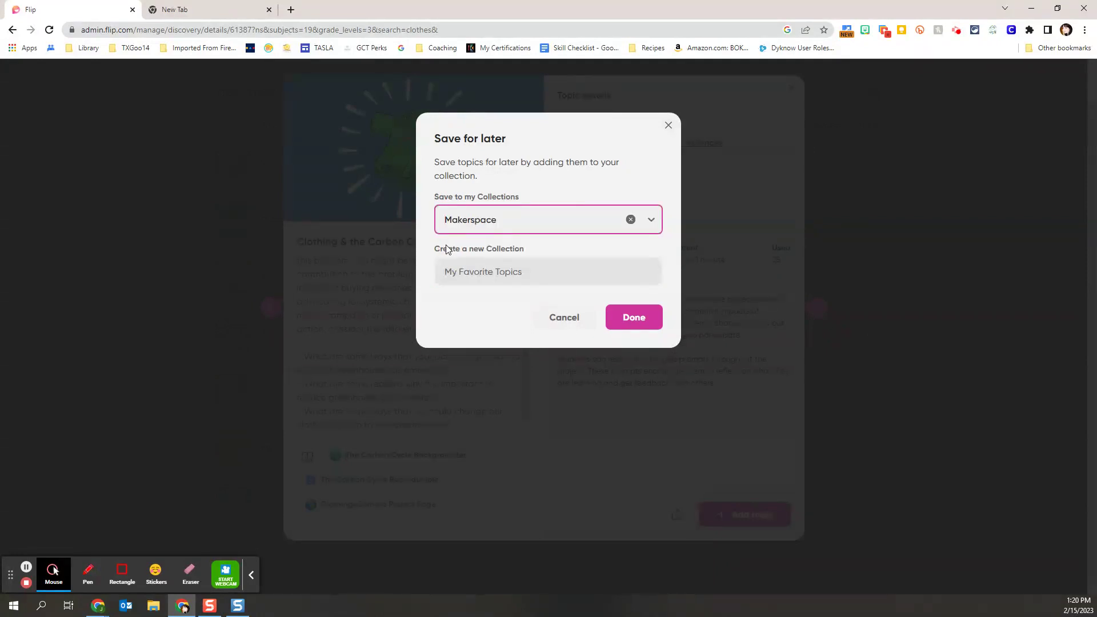
click(652, 325)
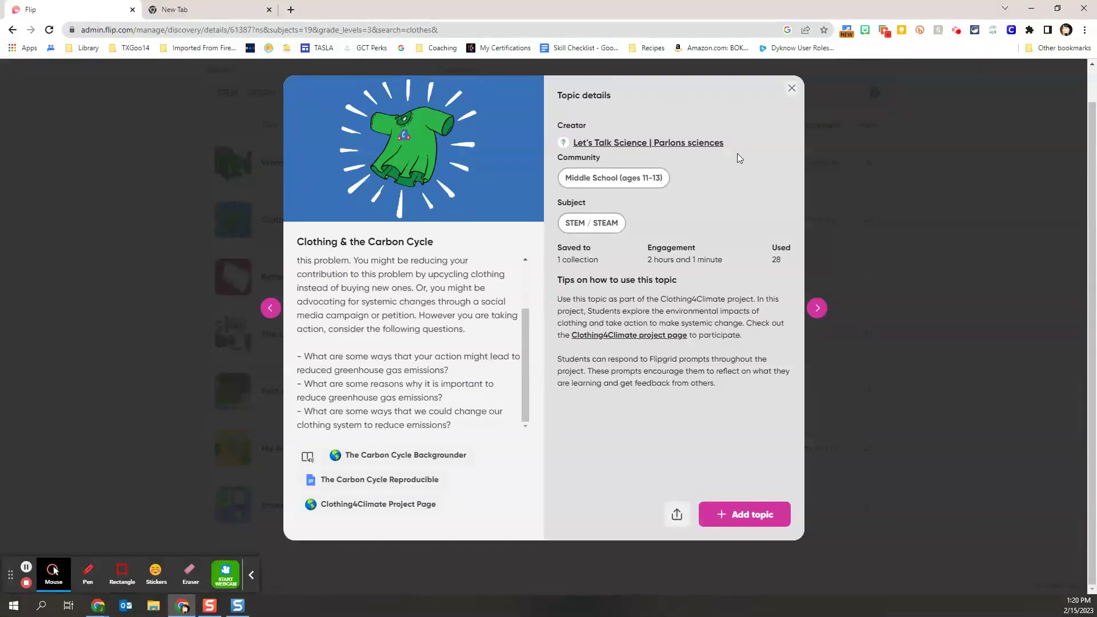
click(792, 87)
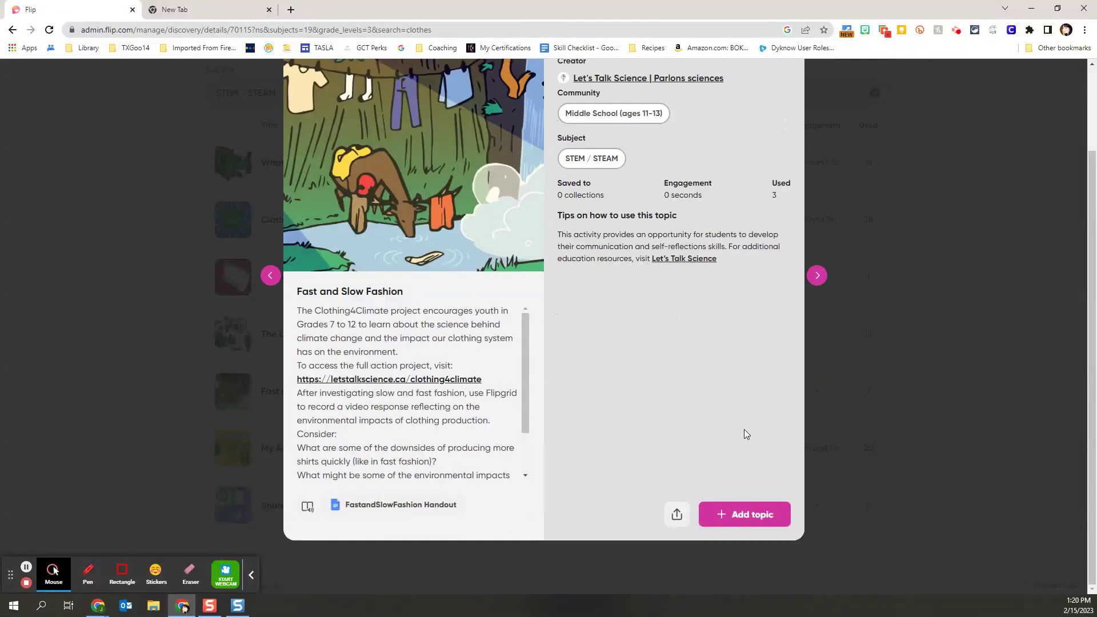
Save Fast and Slow Fashion for later in Makerspace and close its details
click(745, 515)
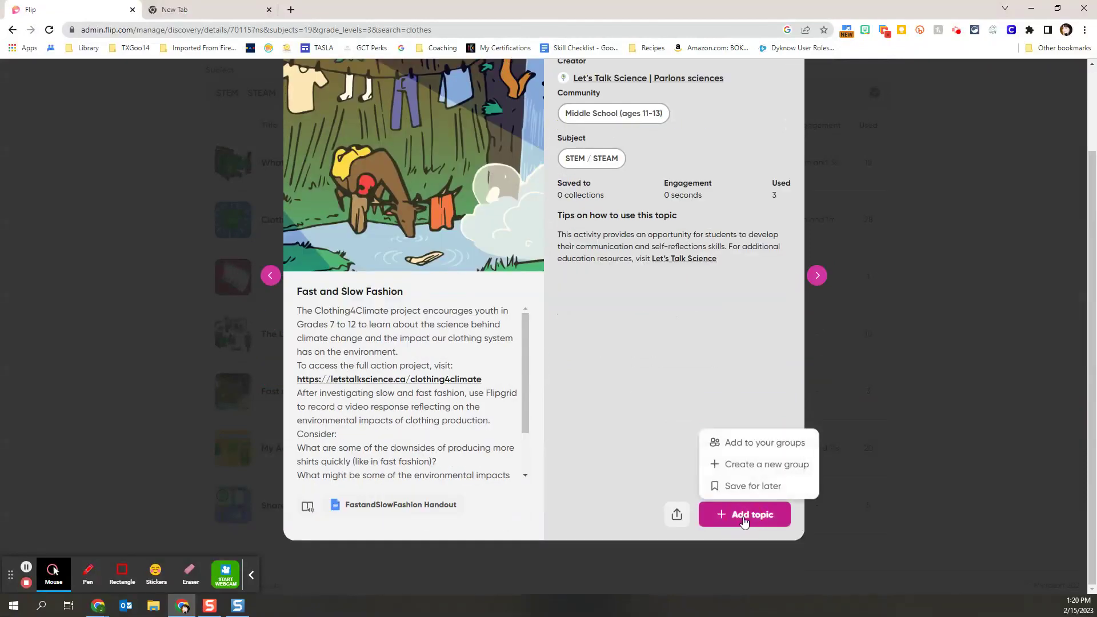
click(768, 487)
click(452, 225)
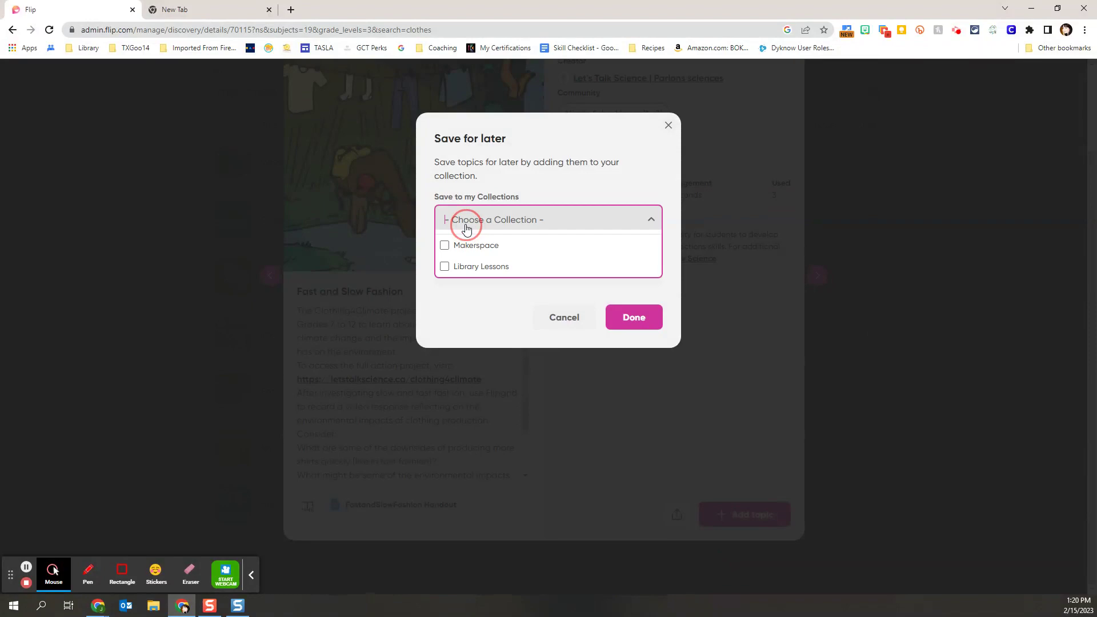
click(443, 245)
click(633, 318)
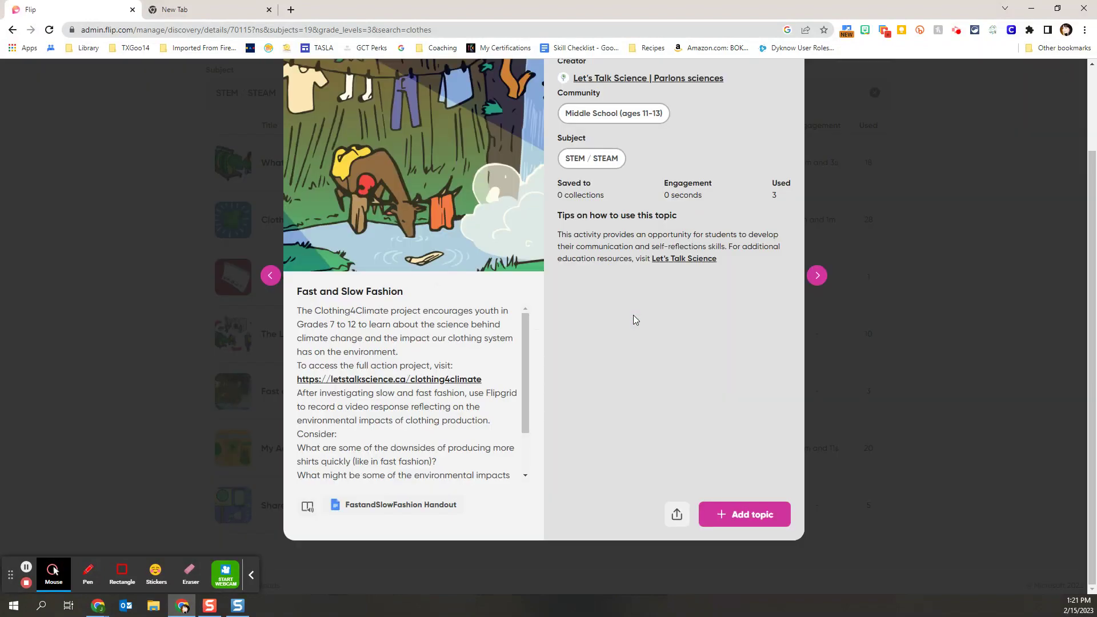
scroll(711, 238, up, 2)
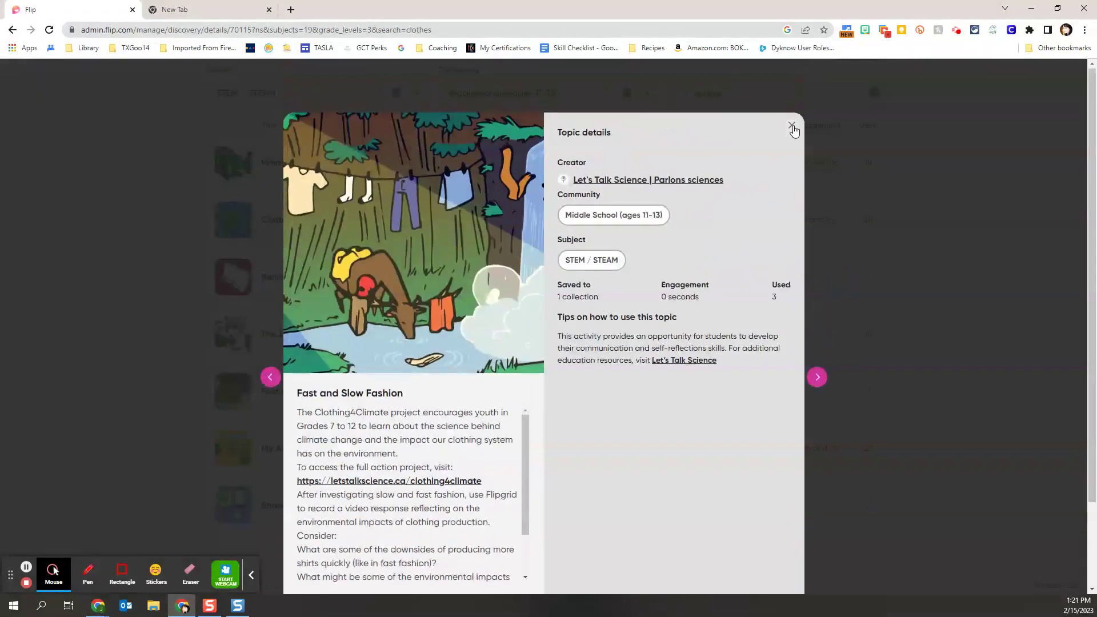
click(792, 125)
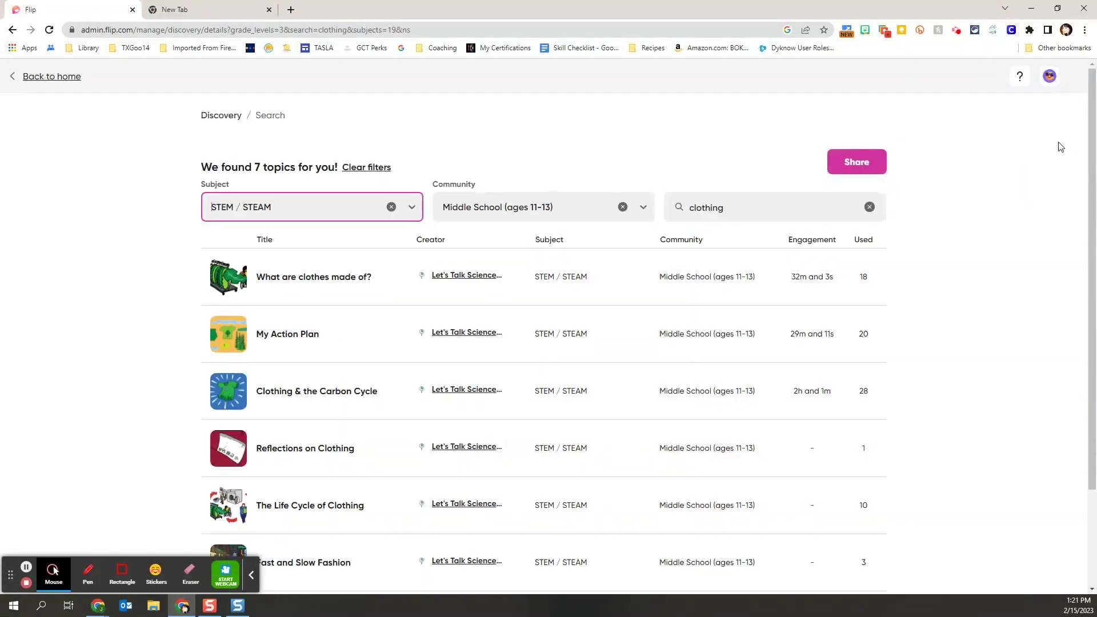
Return to Discovery and view My Library, where Makerspace now holds 2 topics
click(1051, 79)
click(1020, 160)
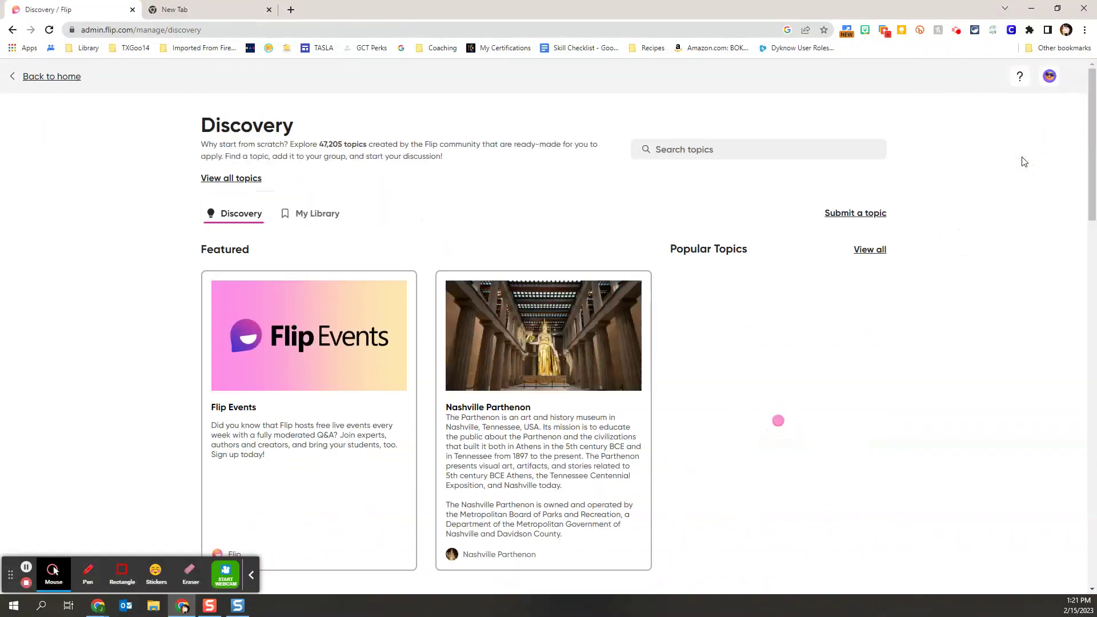
click(301, 222)
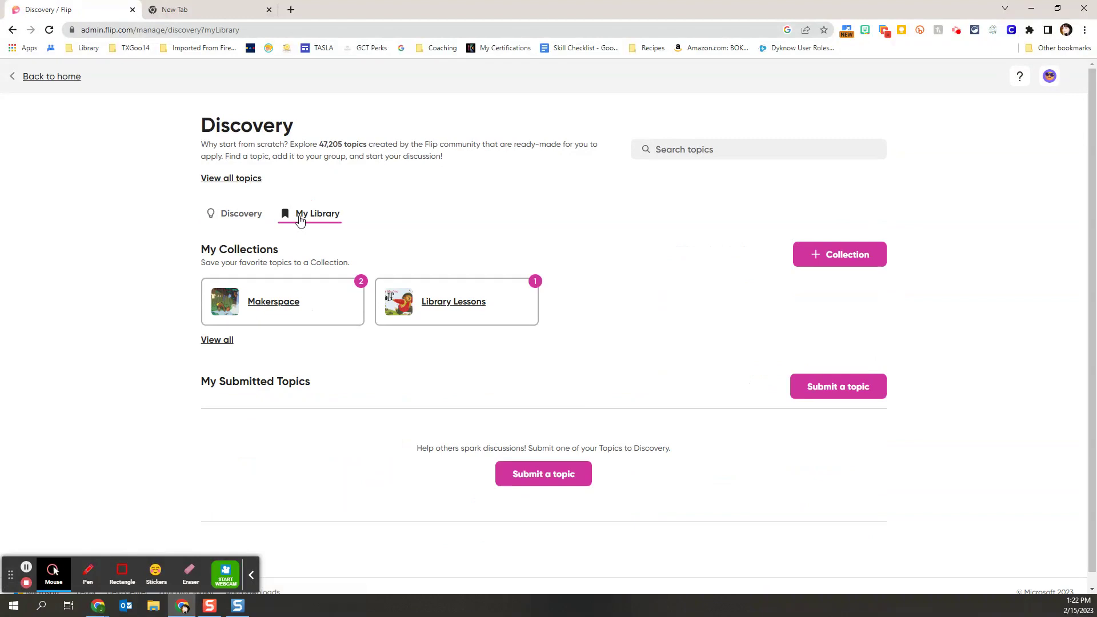